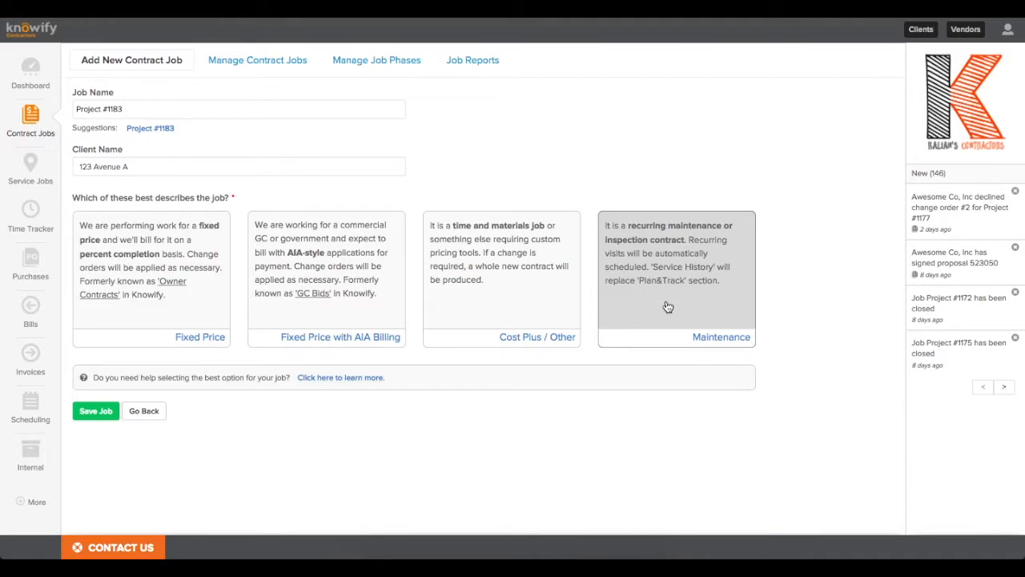
Make Project #1183 a Fixed Price job and add a Site Prep/Demolition proposal line item priced at $2,000.
click(182, 305)
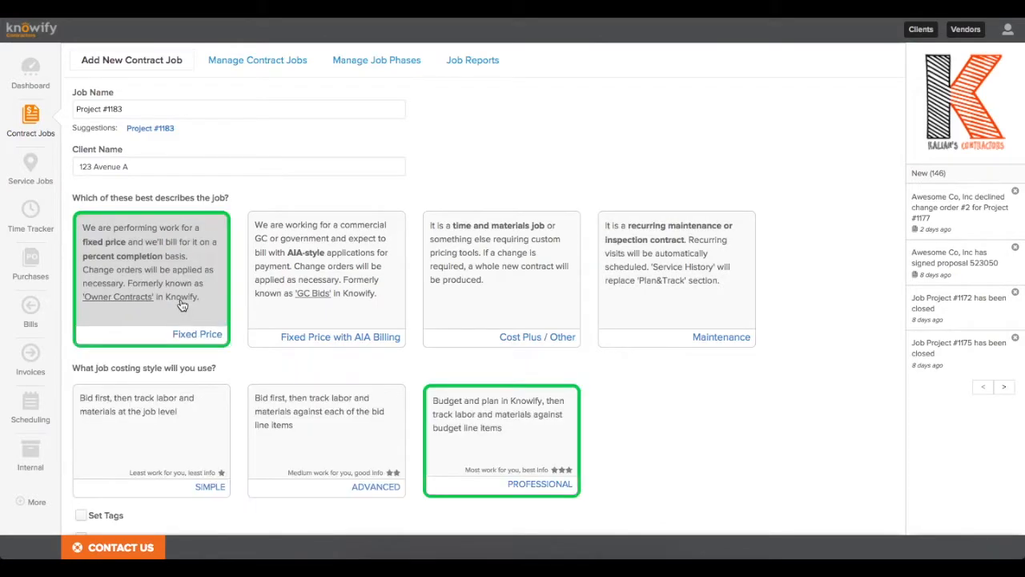
scroll(183, 305, down, 3)
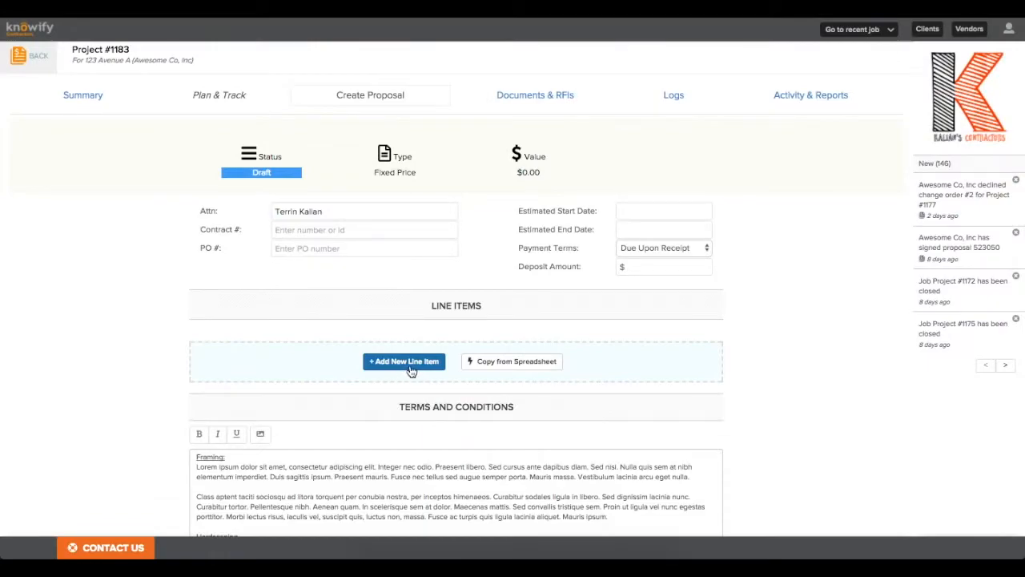
click(404, 361)
click(370, 355)
text(Site Pre)
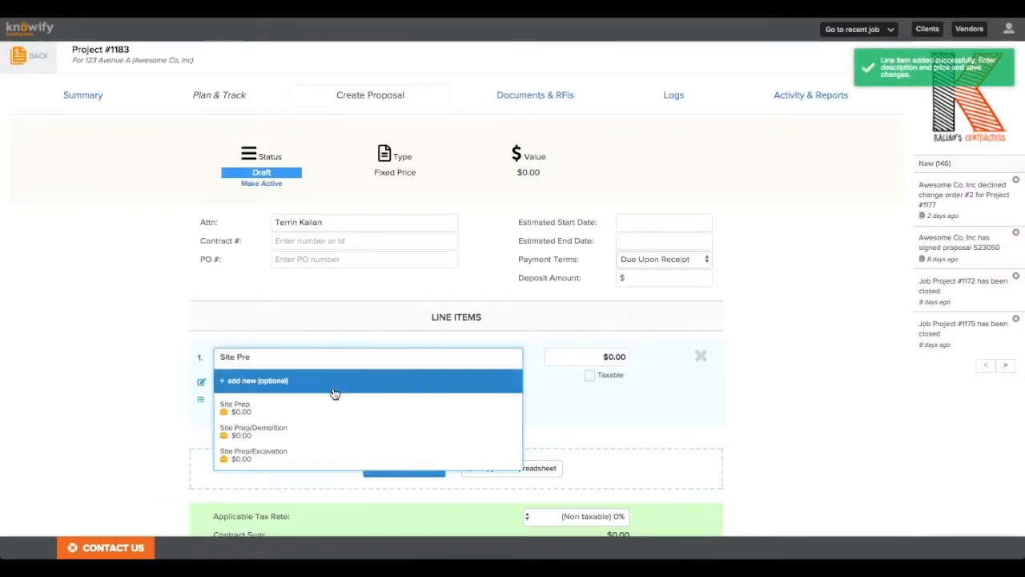
click(293, 438)
click(614, 358)
text(2000)
Add a second proposal line item for Framing/Rough Carpentry priced at $5,000.
click(403, 485)
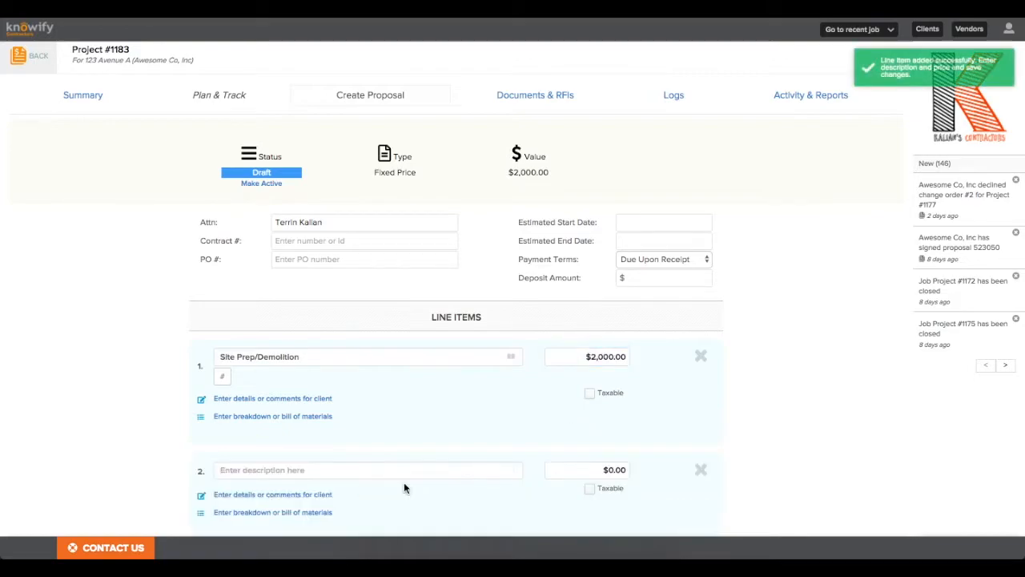
text(Framing)
click(337, 422)
click(599, 330)
text(5000)
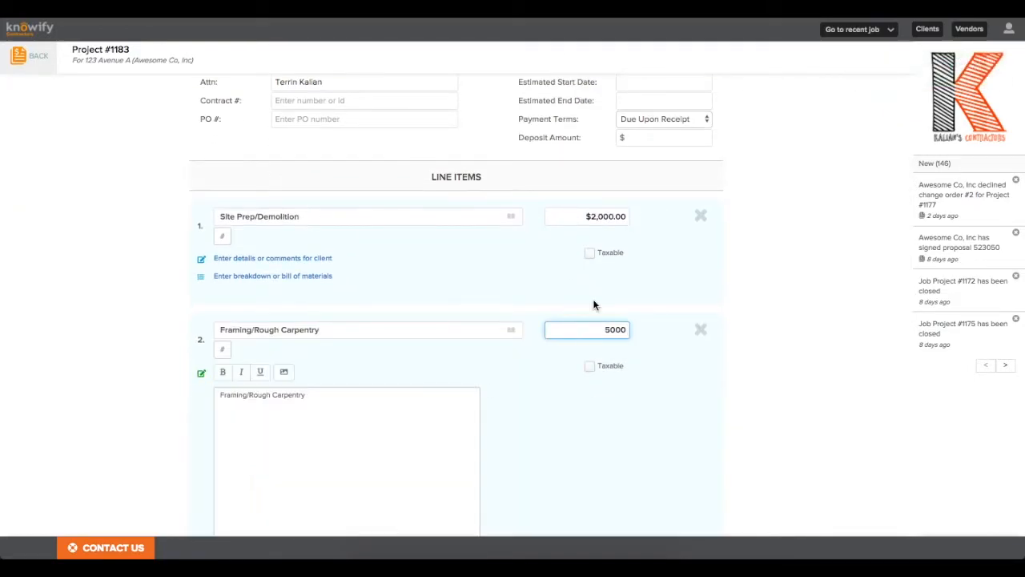
Preview the proposal document and look through its line items and terms.
scroll(593, 312, down, 10)
click(431, 513)
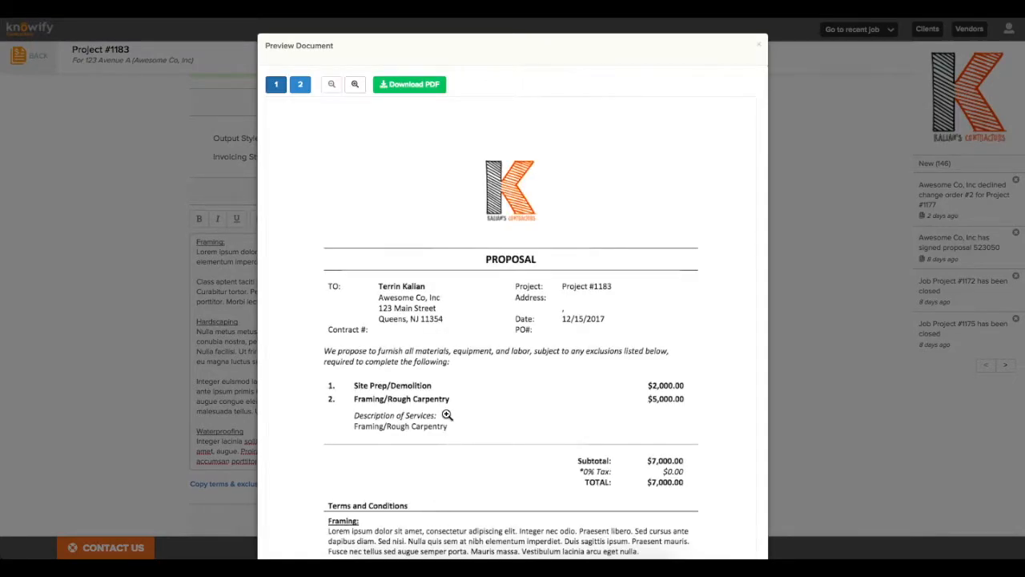
scroll(447, 415, down, 3)
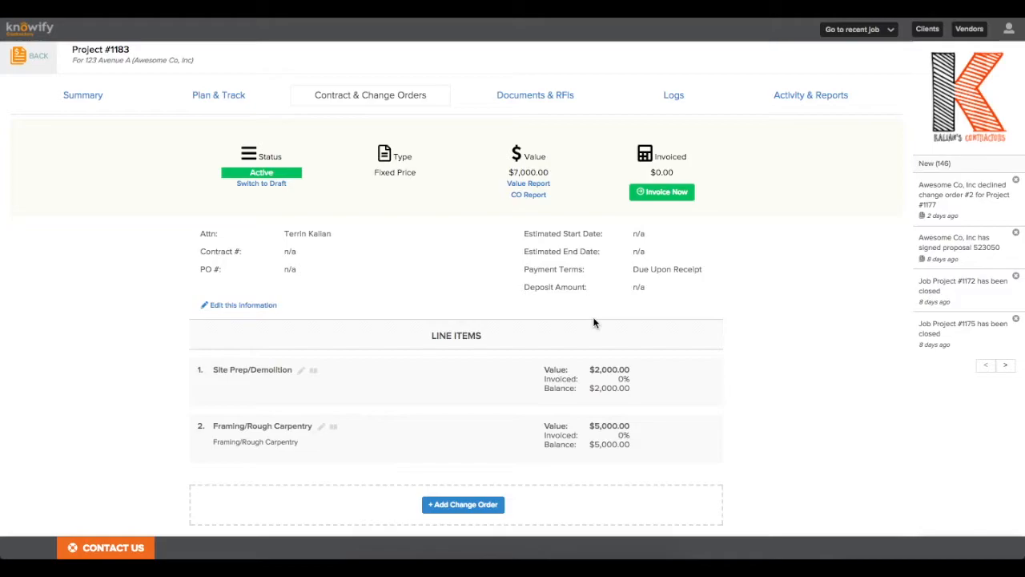
Start an invoice for the contract, billing Site Prep/Demolition at 100% complete and Framing/Rough Carpentry at 50%.
click(652, 192)
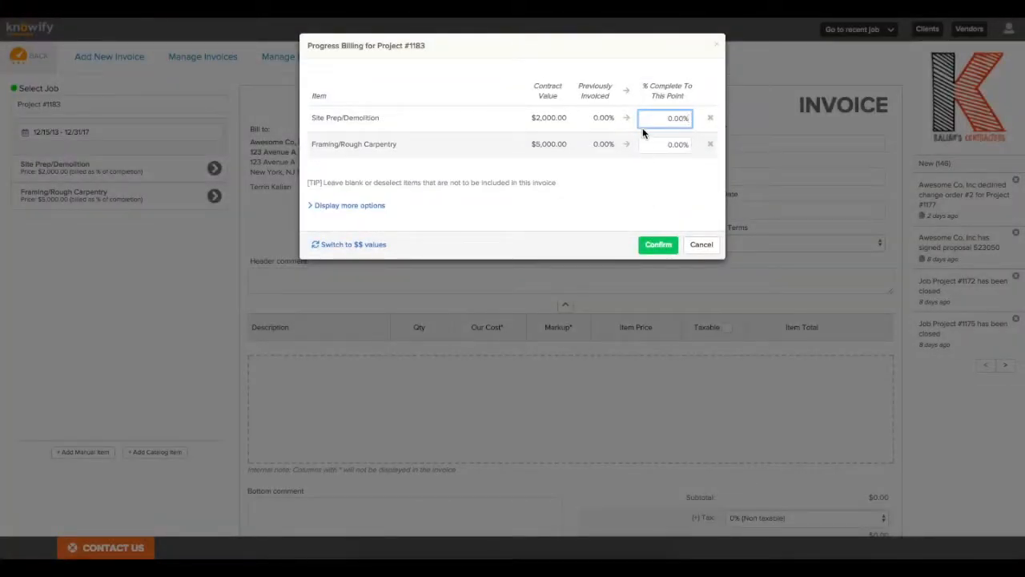
text(100)
click(657, 147)
click(629, 202)
click(344, 245)
click(344, 245)
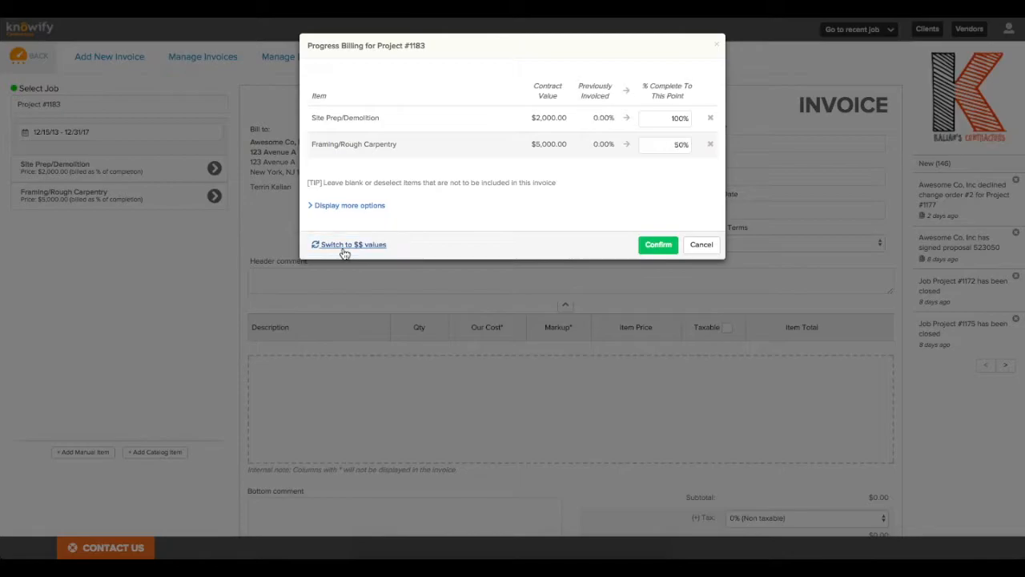
click(658, 244)
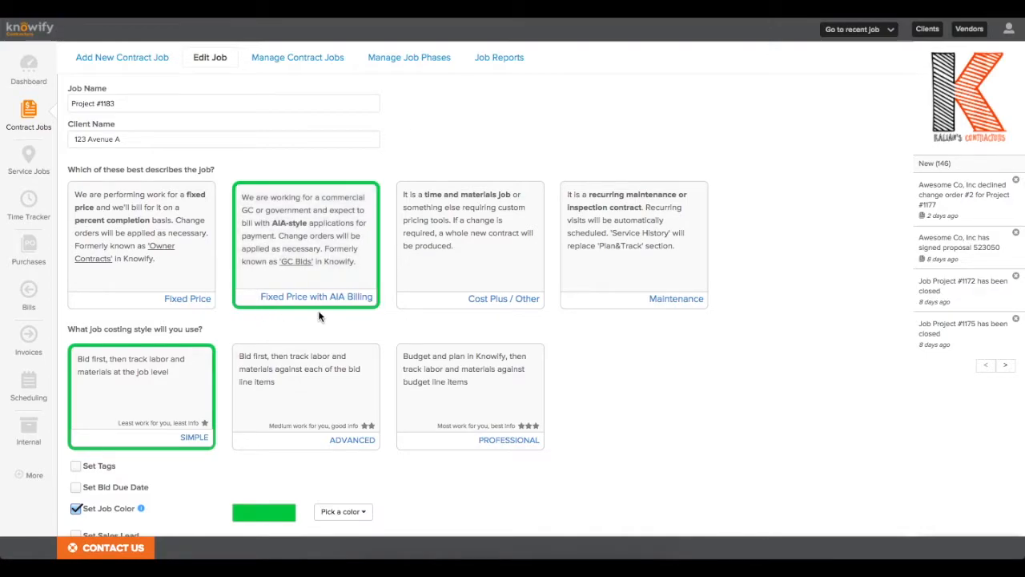
On the AIA-billed job, invoice $1,000 of completed work for Site Prep/Demolition and $2,000 of stored materials for Electrical Rough-In.
scroll(318, 310, down, 1)
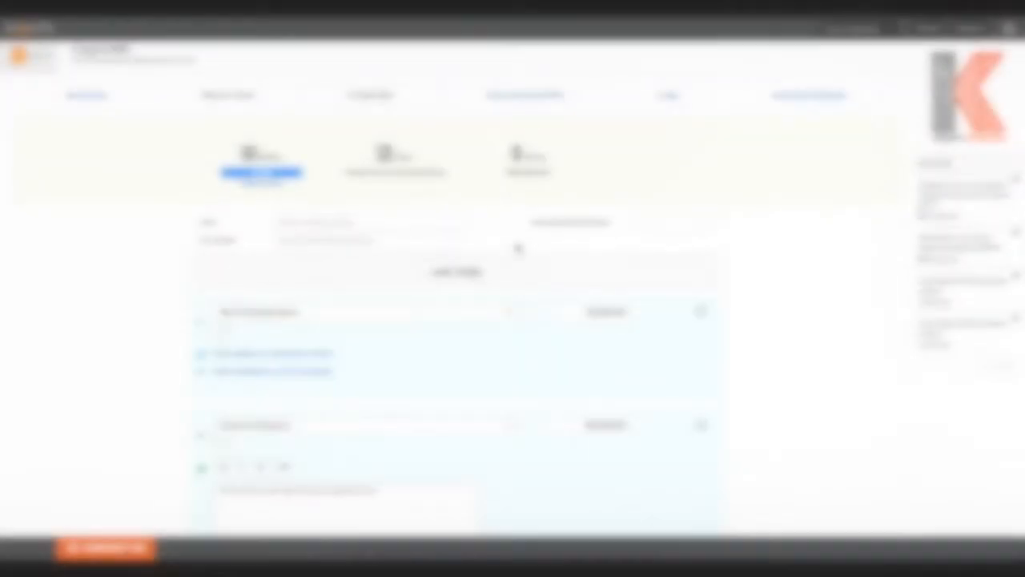
scroll(518, 248, down, 5)
scroll(517, 246, down, 3)
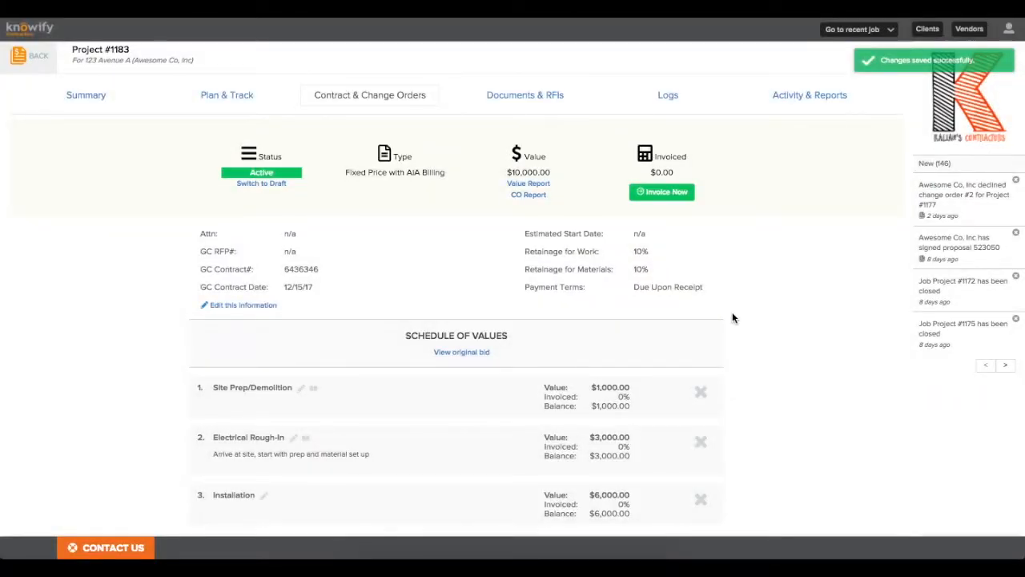
click(661, 191)
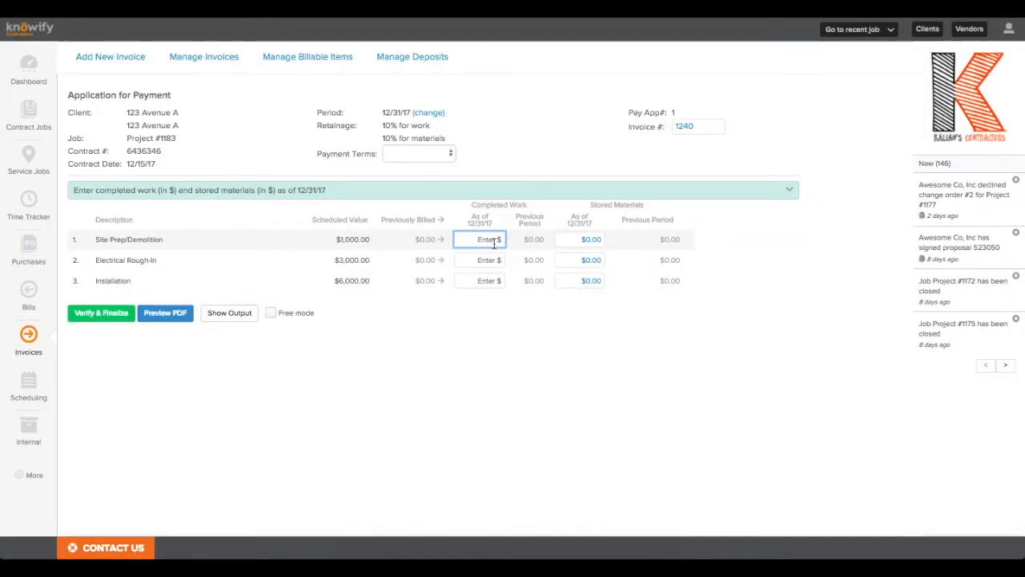
text(1000)
click(600, 264)
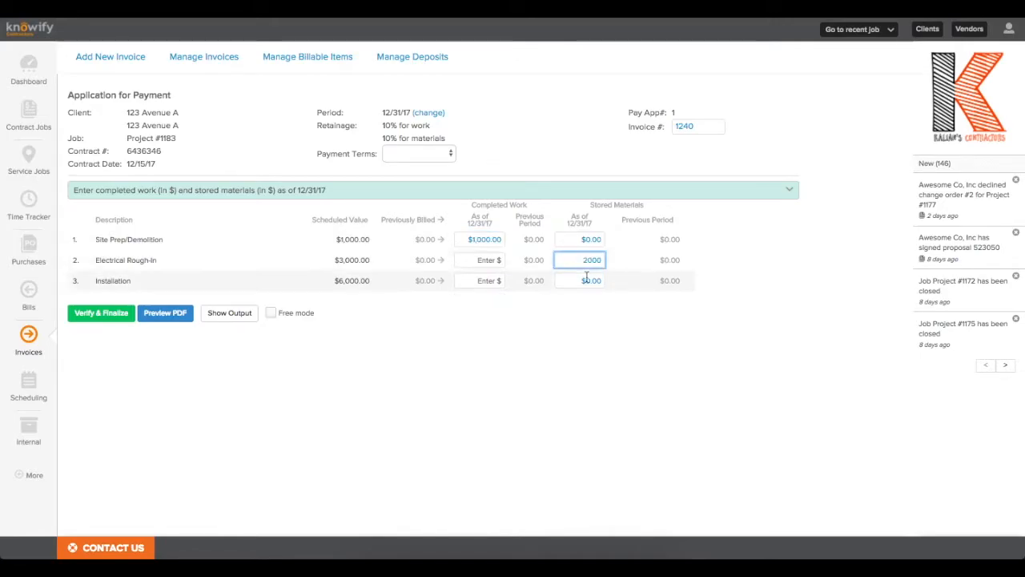
click(499, 315)
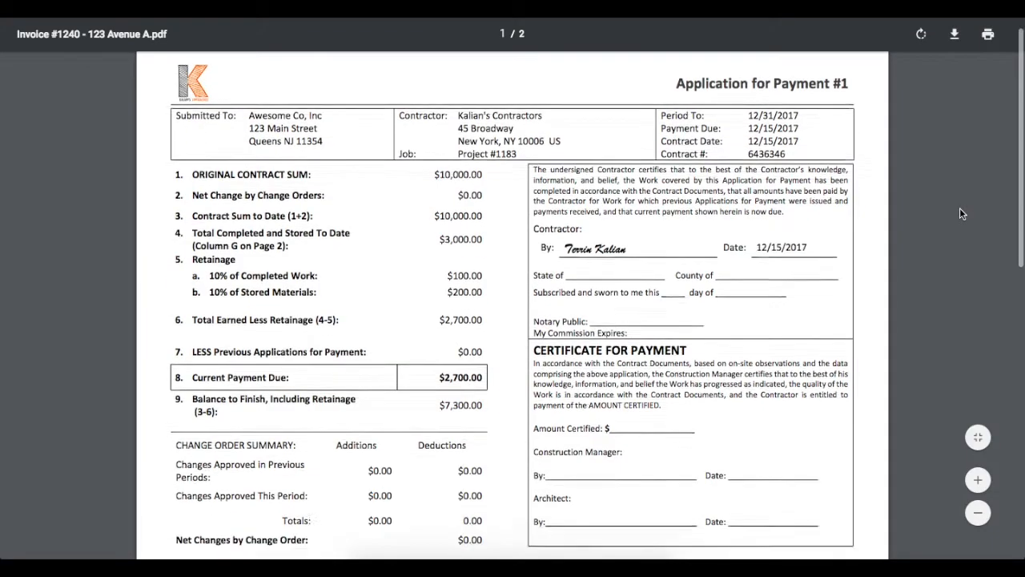
Look through the Application for Payment PDF for the job.
scroll(959, 208, down, 3)
scroll(959, 208, down, 3)
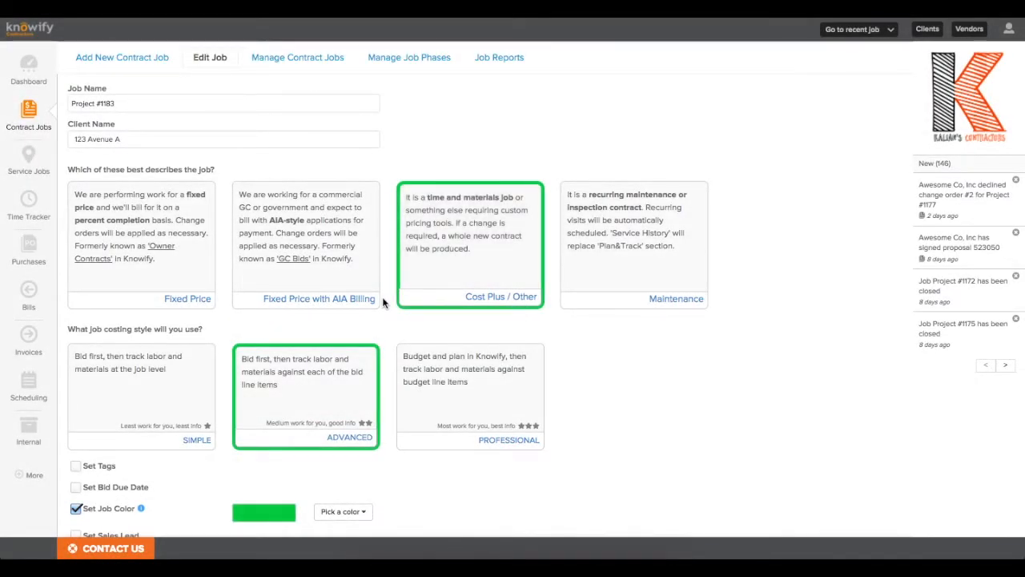
Save the job as Cost Plus / Other with the Advanced job costing style.
scroll(384, 344, down, 2)
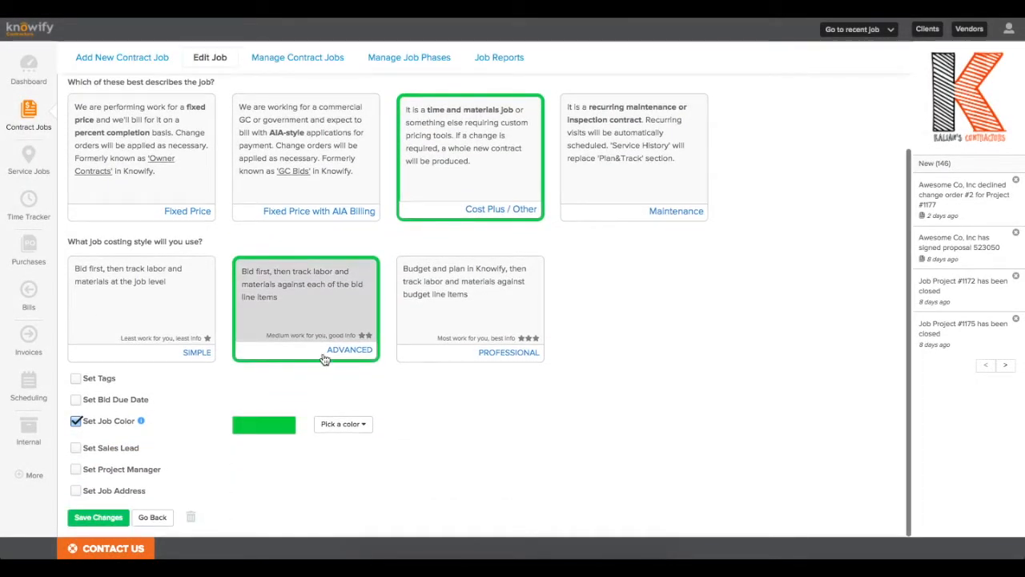
click(124, 516)
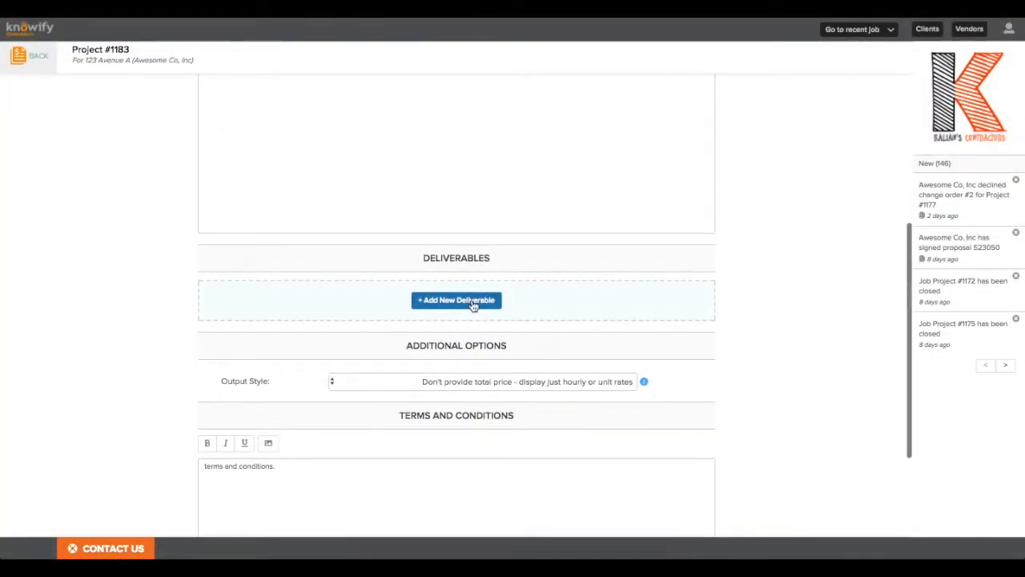
Start a new Time & Materials deliverable named Inspection and Repairs.
click(470, 306)
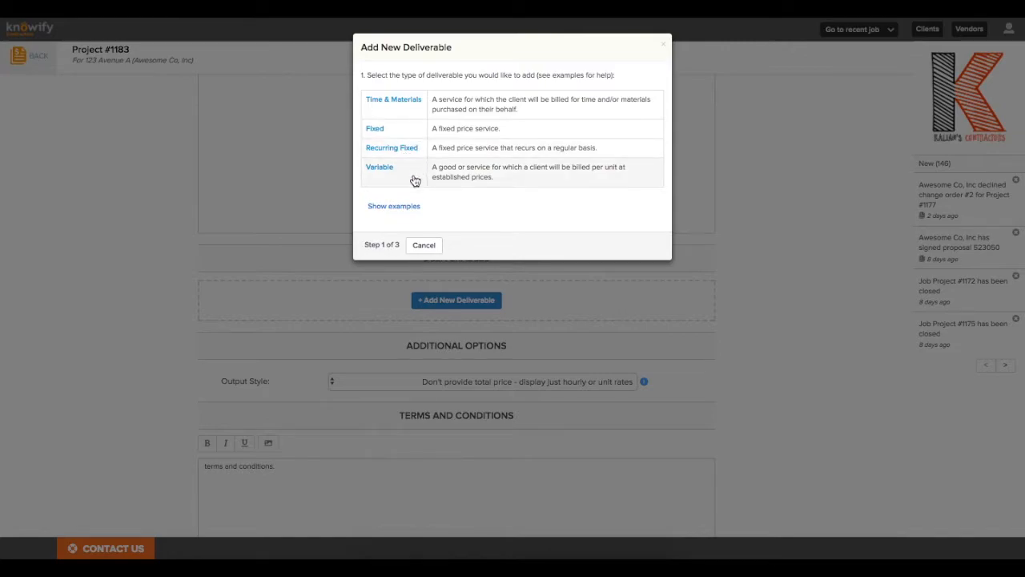
click(395, 107)
click(407, 90)
text(Inspec)
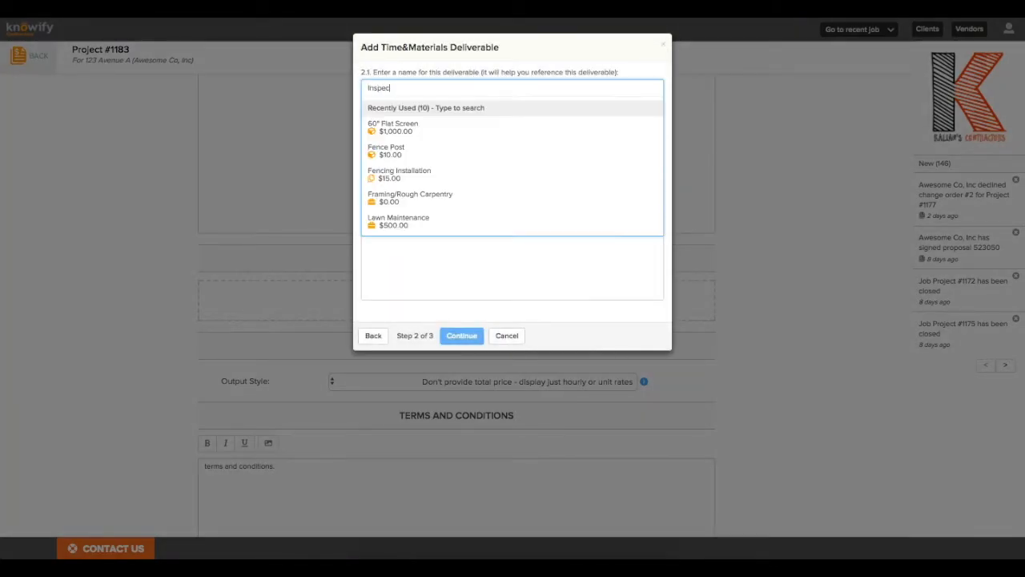
text(tion and Repairs)
click(428, 237)
click(454, 335)
Set the deliverable's universal hourly rate to $75 and its client materials markup to 50%, and confirm it.
click(505, 148)
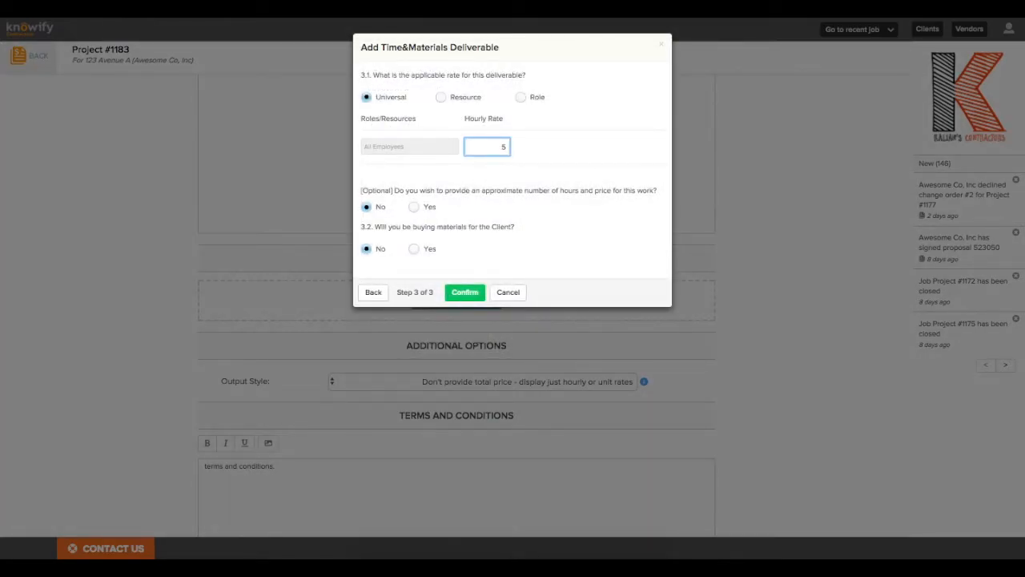
click(461, 166)
click(413, 249)
click(538, 249)
text(50)
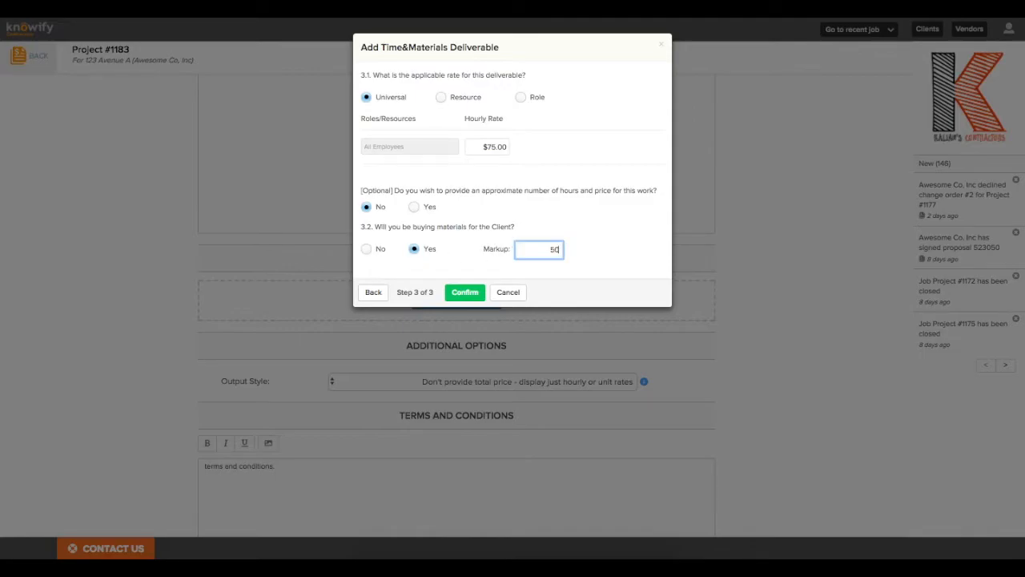
click(462, 291)
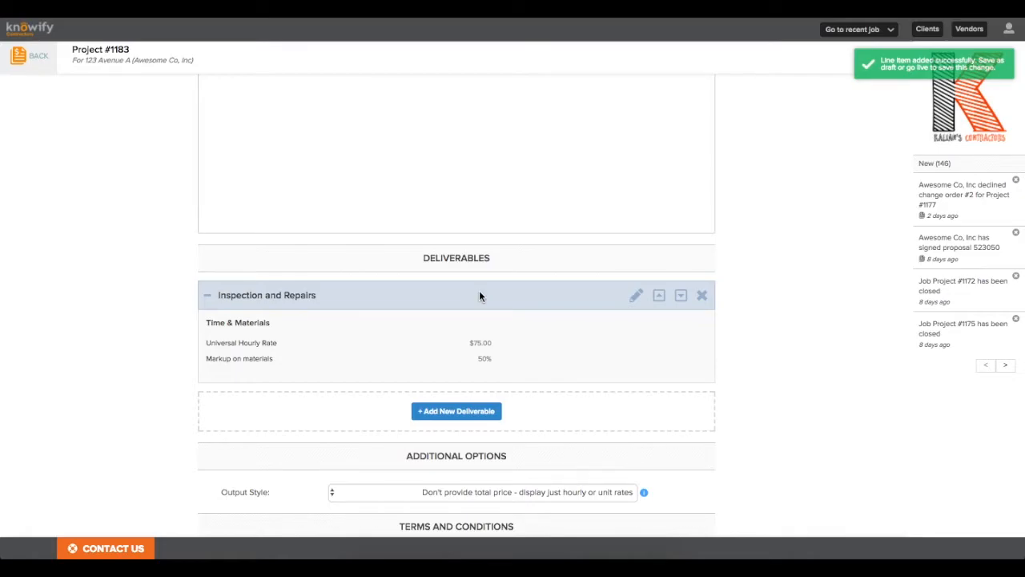
scroll(479, 296, down, 1)
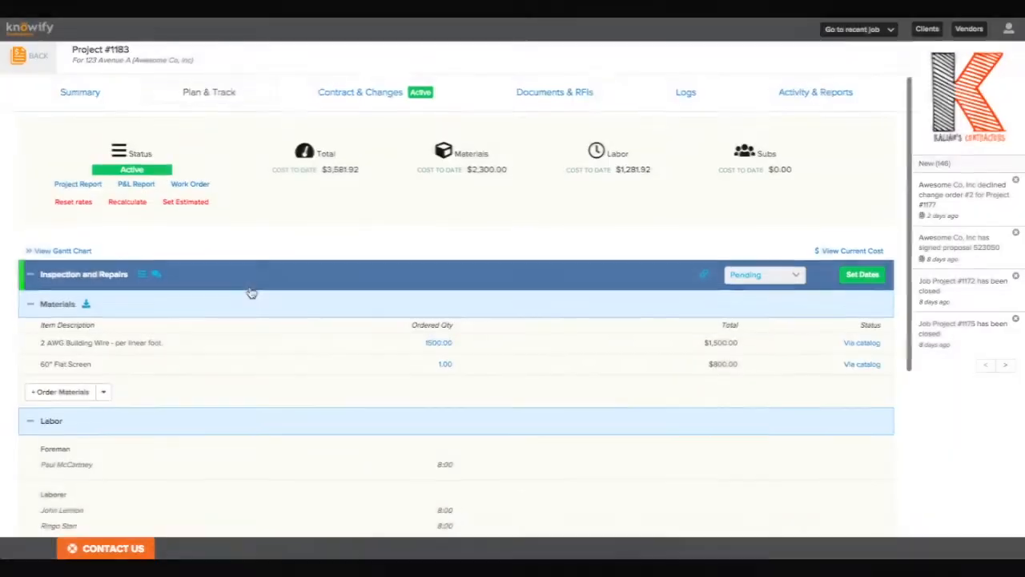
Check the materials and labor tracked against Inspection and Repairs, and open the job's contract and changes.
scroll(249, 290, down, 1)
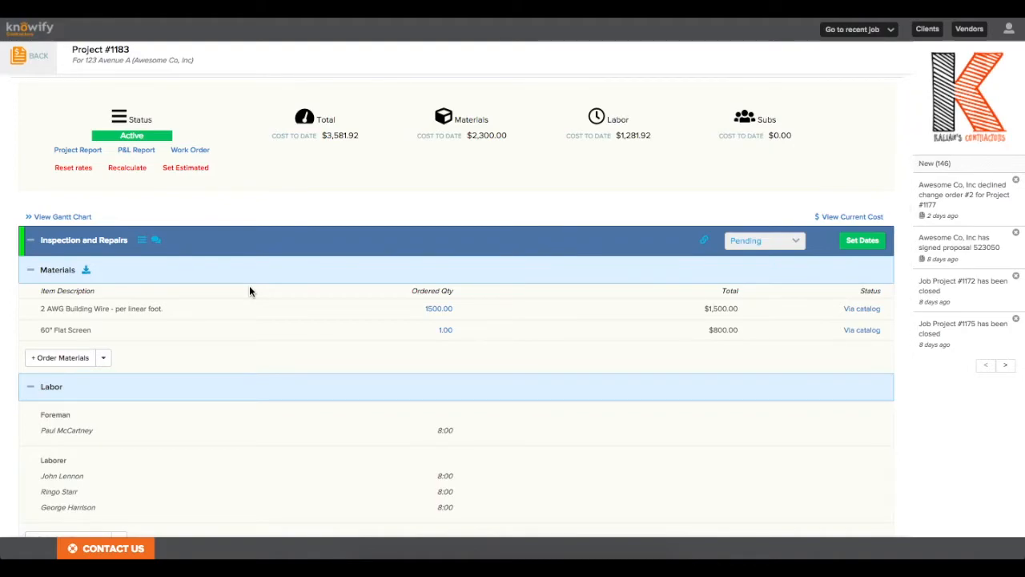
scroll(249, 290, up, 1)
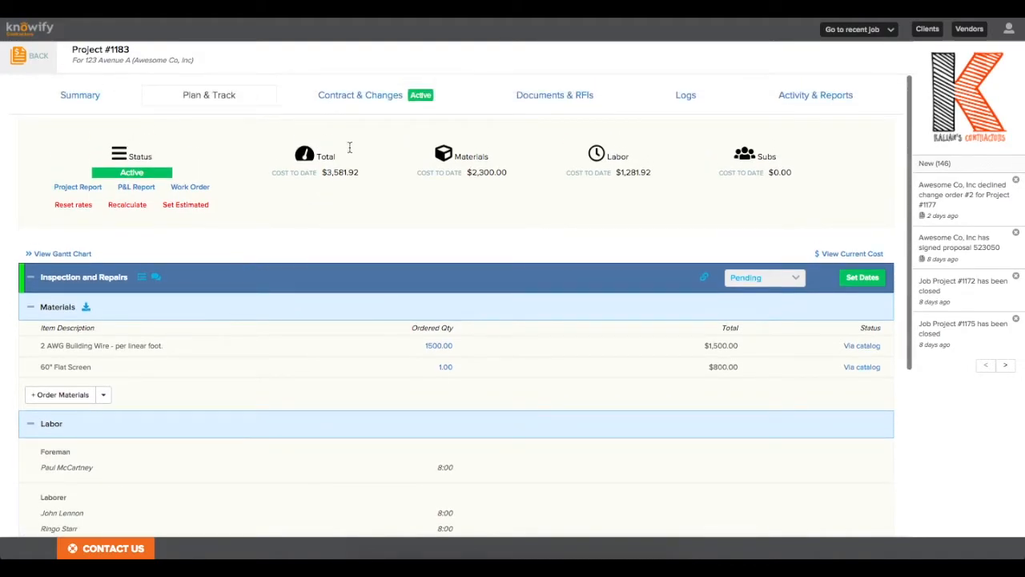
click(391, 93)
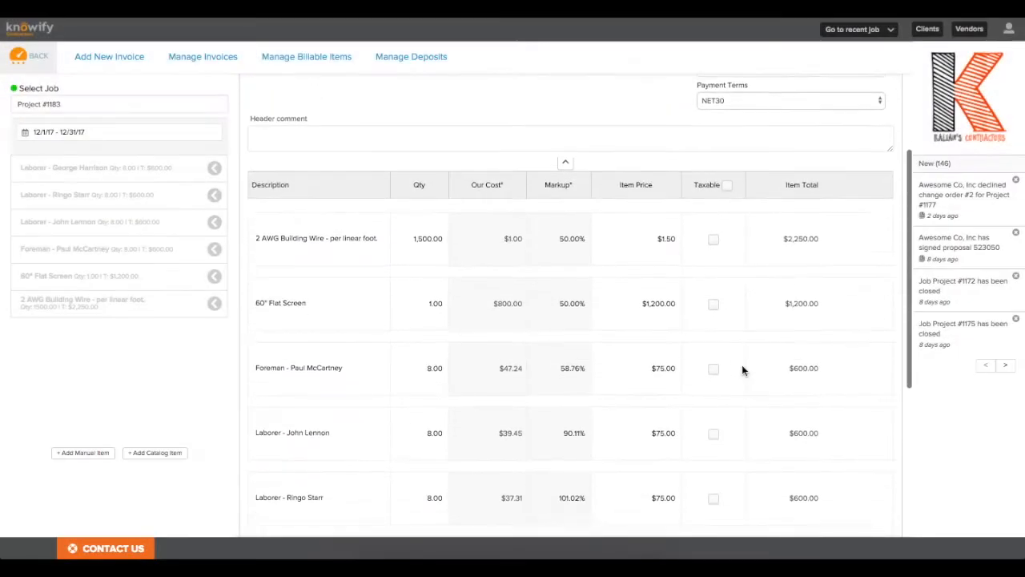
Review the material and labor items on the job's invoice, and preview the invoice document.
scroll(742, 364, down, 3)
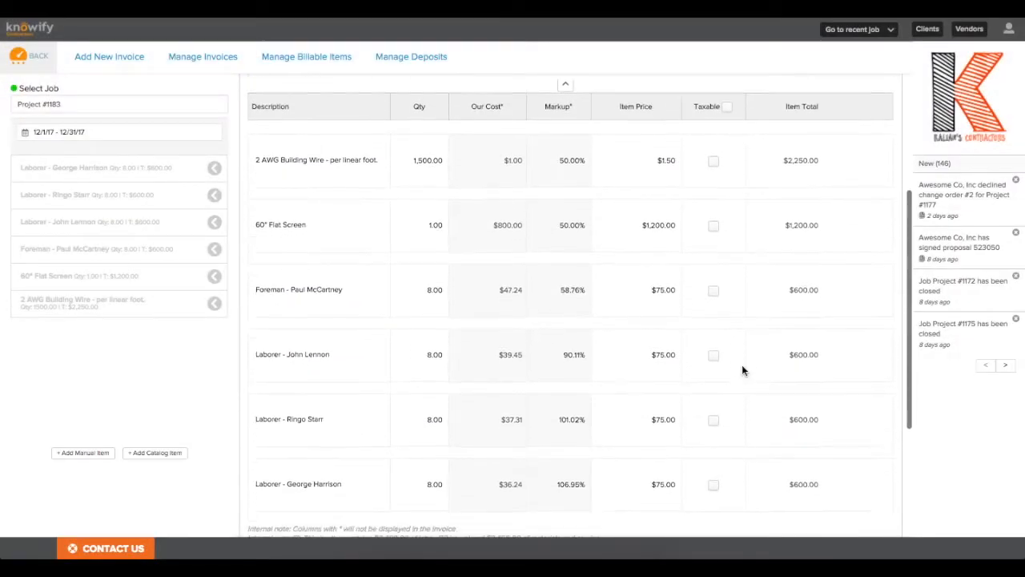
scroll(741, 370, down, 3)
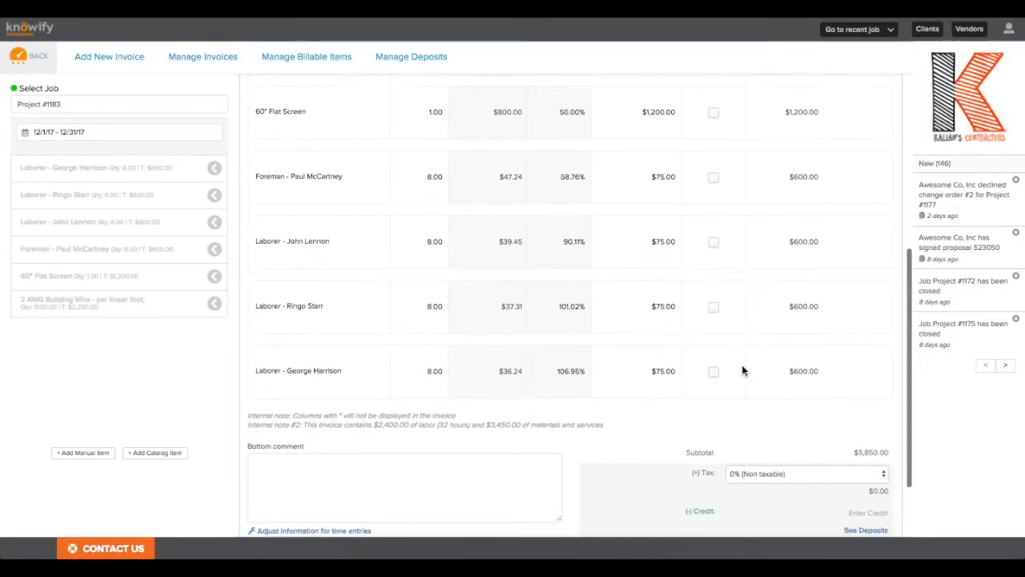
scroll(742, 370, down, 1)
click(685, 510)
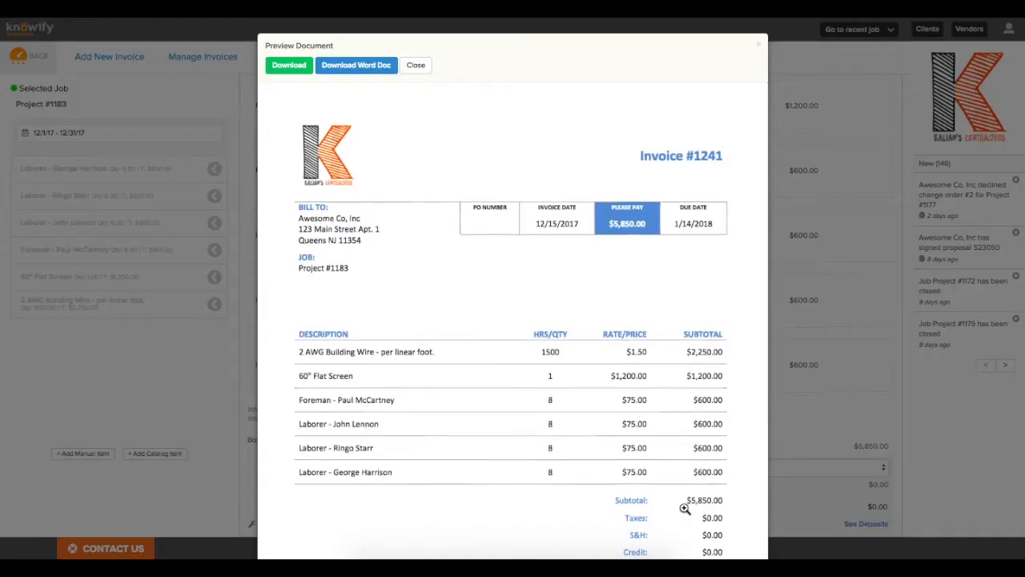
scroll(684, 510, down, 3)
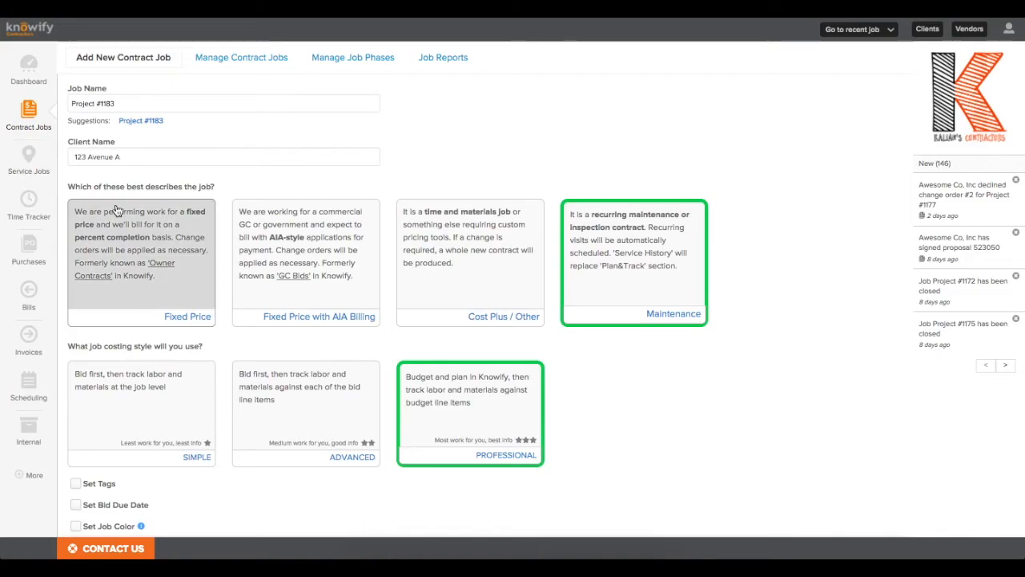
Set the Maintenance job's address to the client address and save the job.
scroll(85, 208, down, 2)
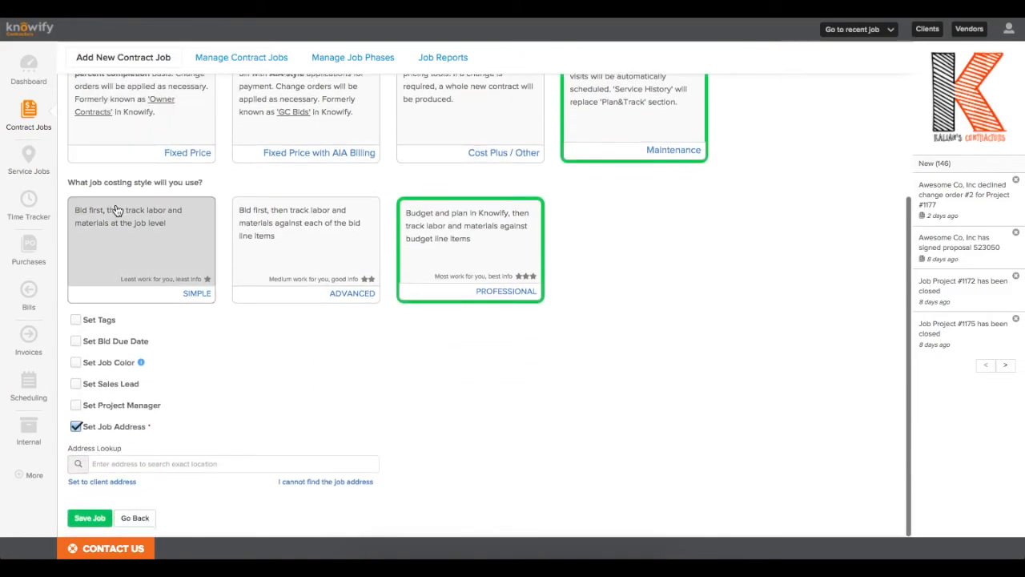
click(102, 481)
scroll(100, 483, down, 2)
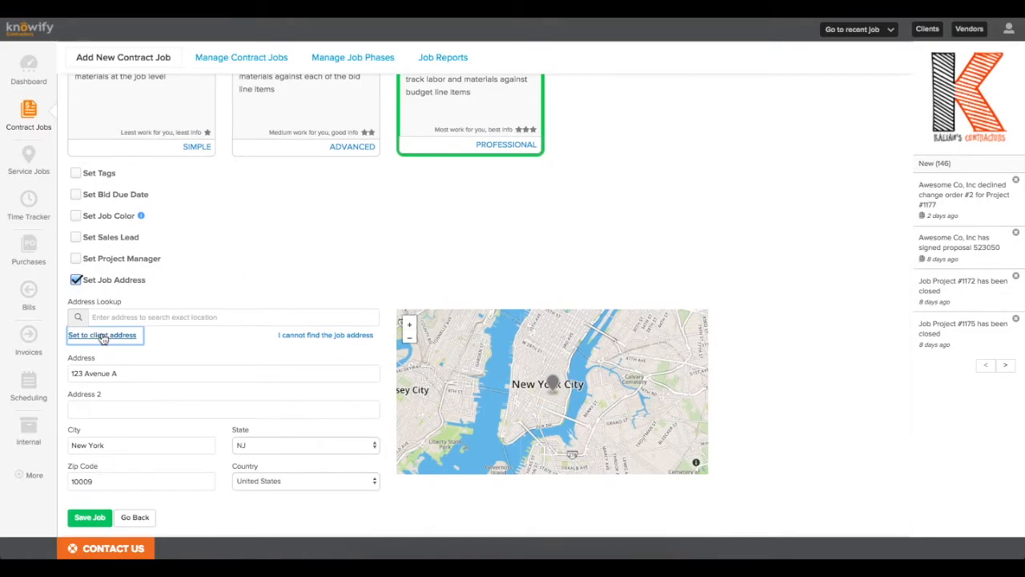
click(83, 519)
click(87, 517)
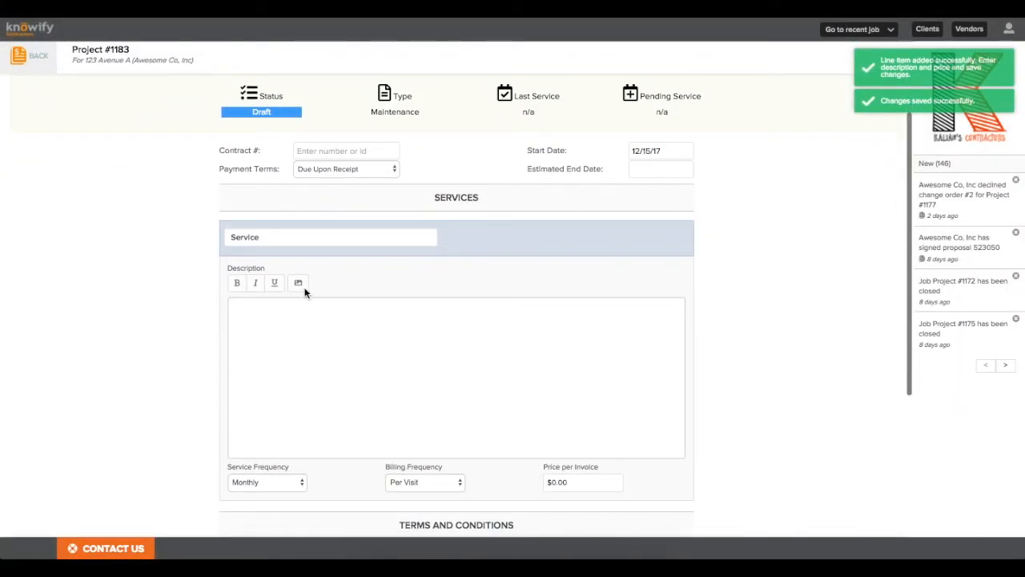
Fill the contract's service line with the catalog's Inspection/Maintenance item and activate the maintenance contract.
click(275, 240)
text(Inspection)
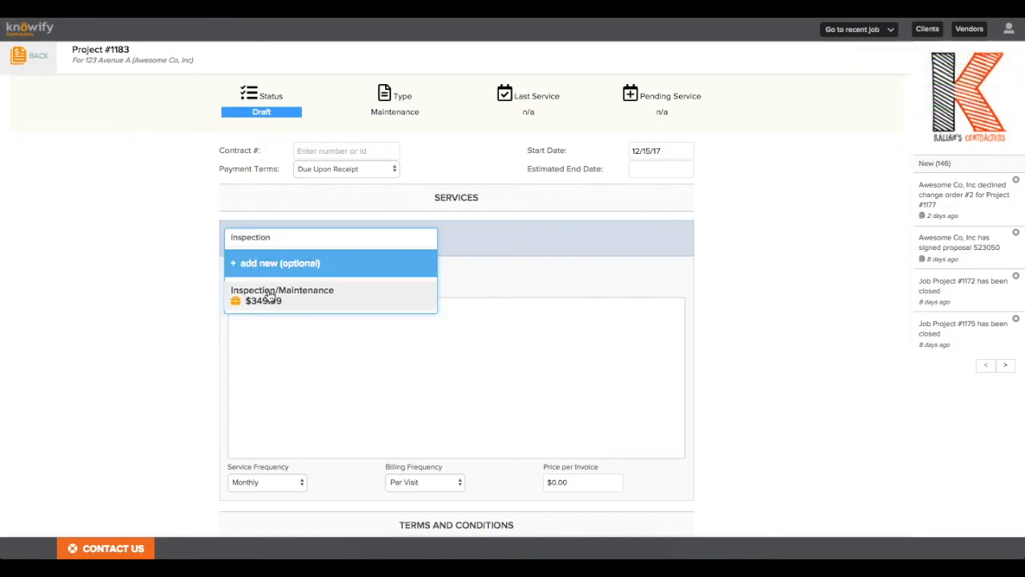
click(270, 296)
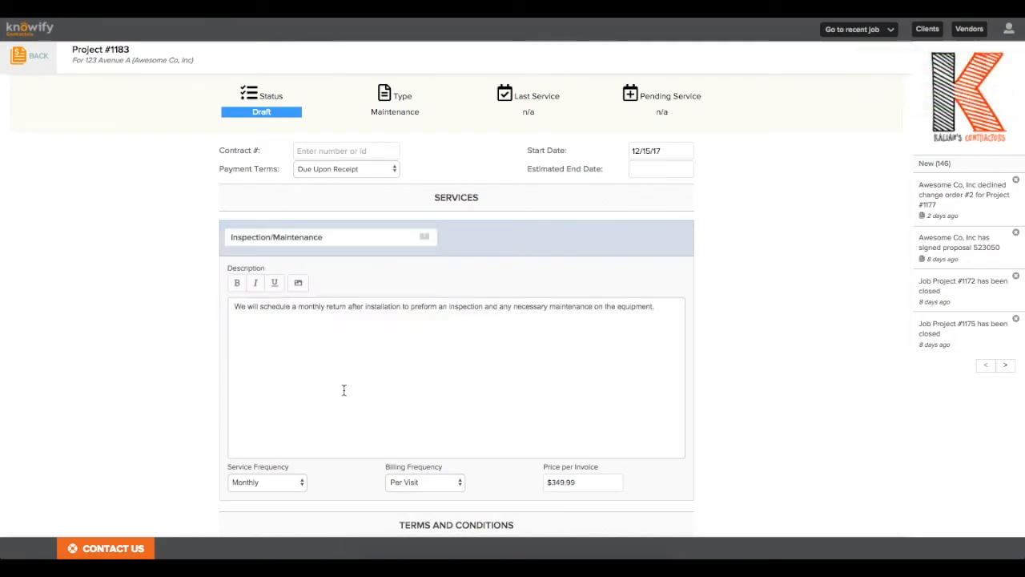
scroll(344, 390, down, 2)
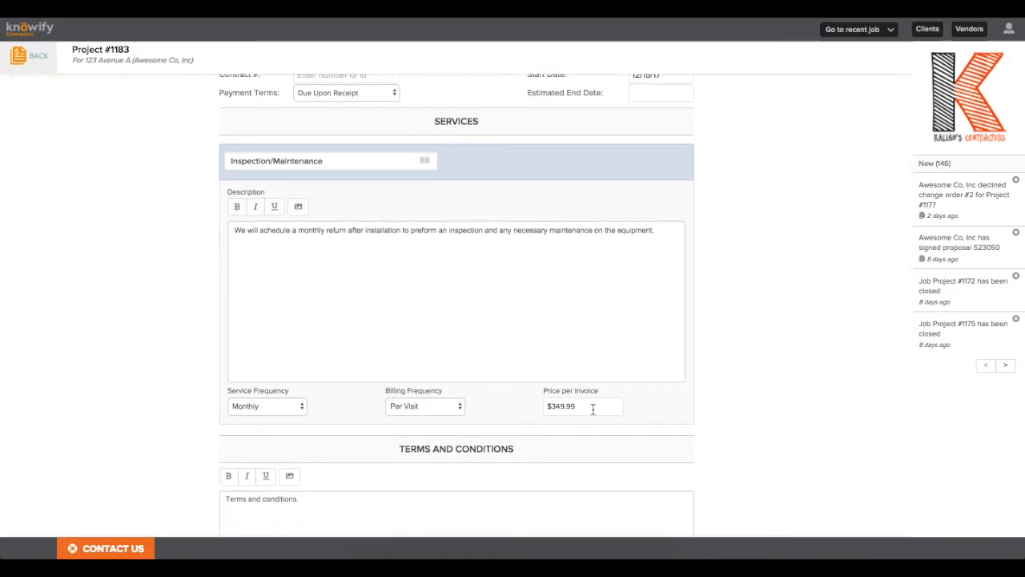
scroll(597, 405, down, 4)
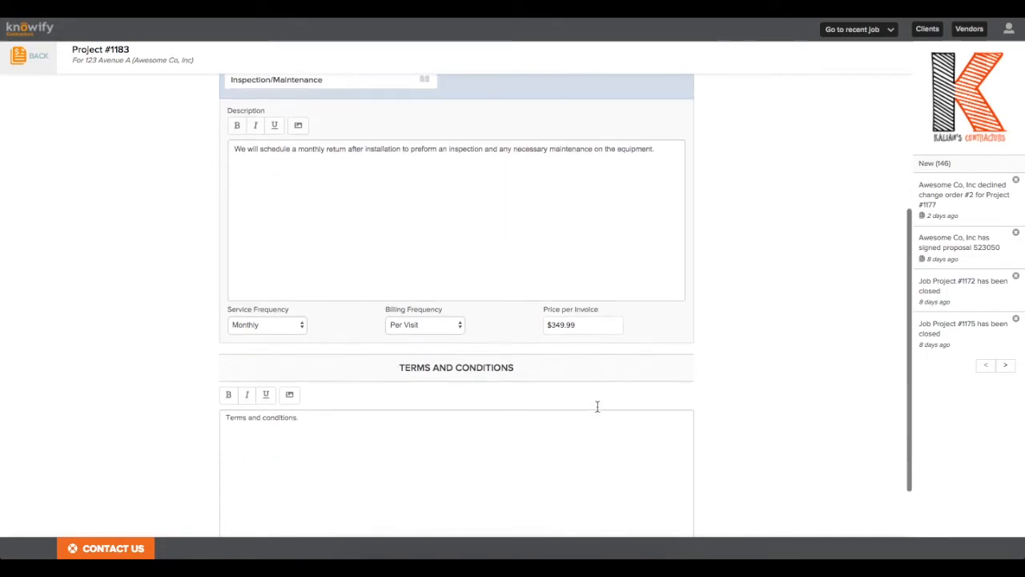
click(649, 519)
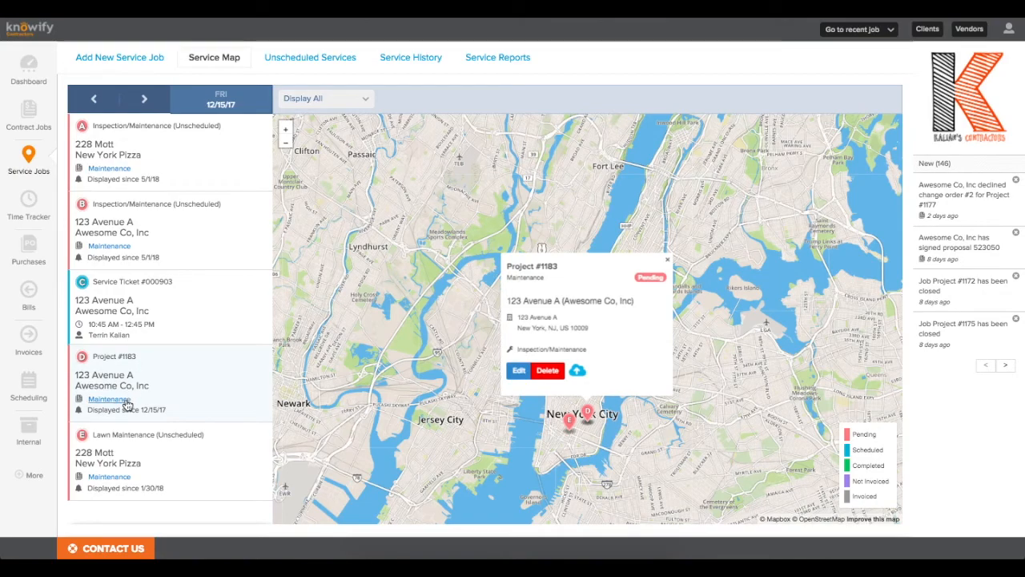
Schedule Project #1183's pending maintenance visit on December 15, 2017 from 1 pm to about 3:30 pm with the technician already booked that morning.
click(518, 370)
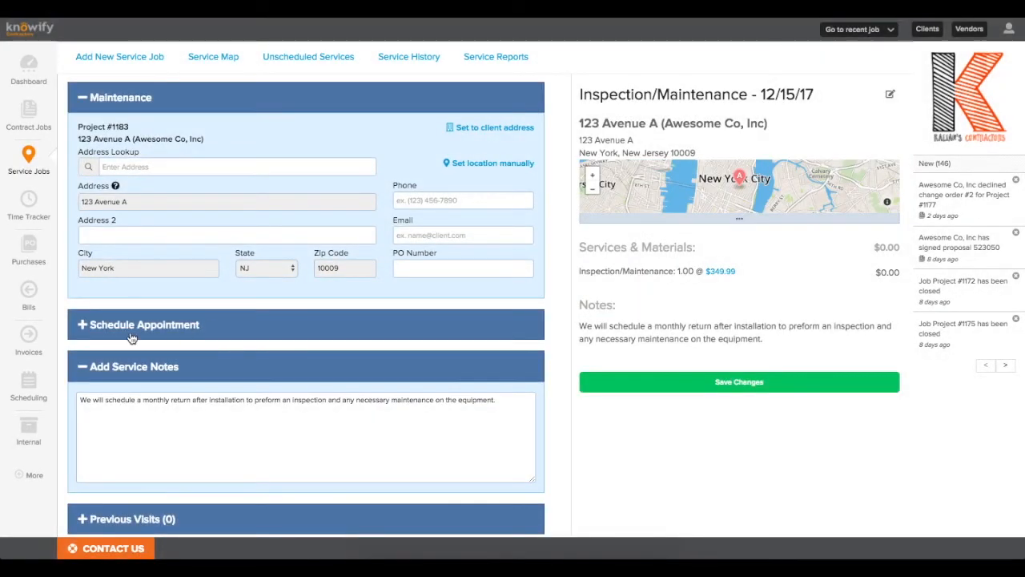
click(129, 337)
scroll(103, 338, down, 2)
mouse_move(442, 295)
mouse_down()
mouse_move(393, 297)
mouse_move(448, 296)
mouse_up()
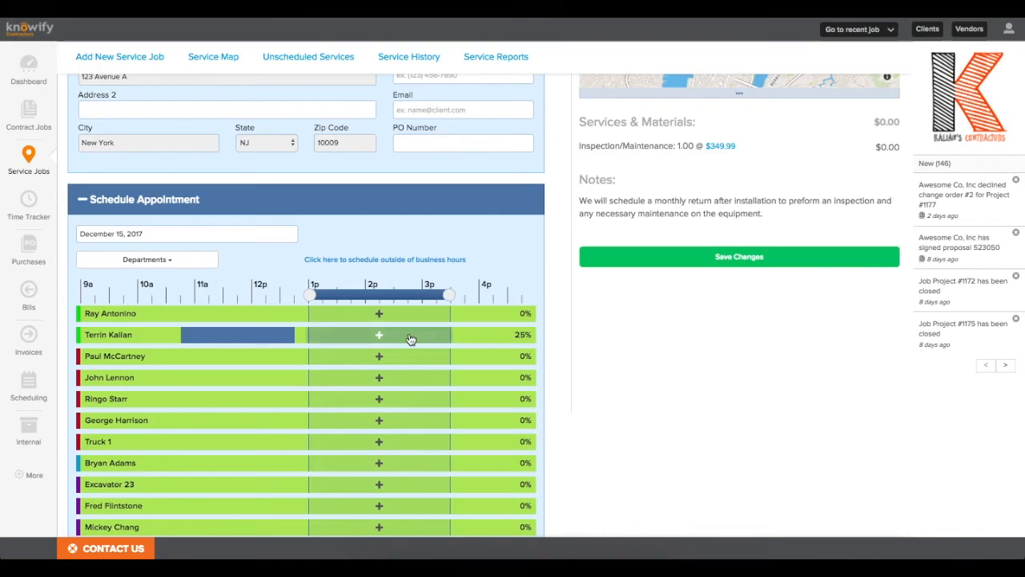
Check the unscheduled services for Project #1183's next visit, and open the project's service history.
click(331, 61)
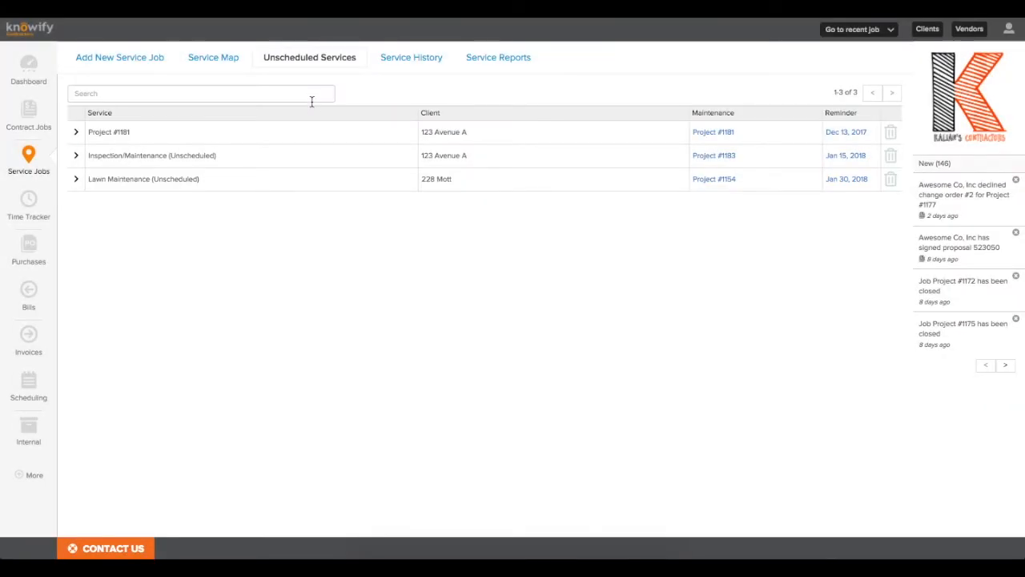
click(839, 154)
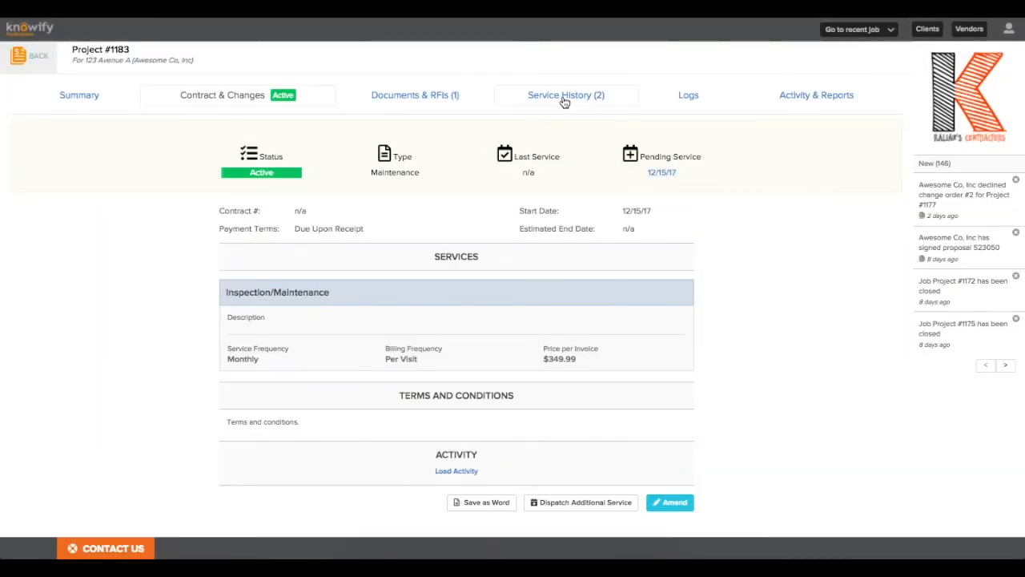
click(563, 97)
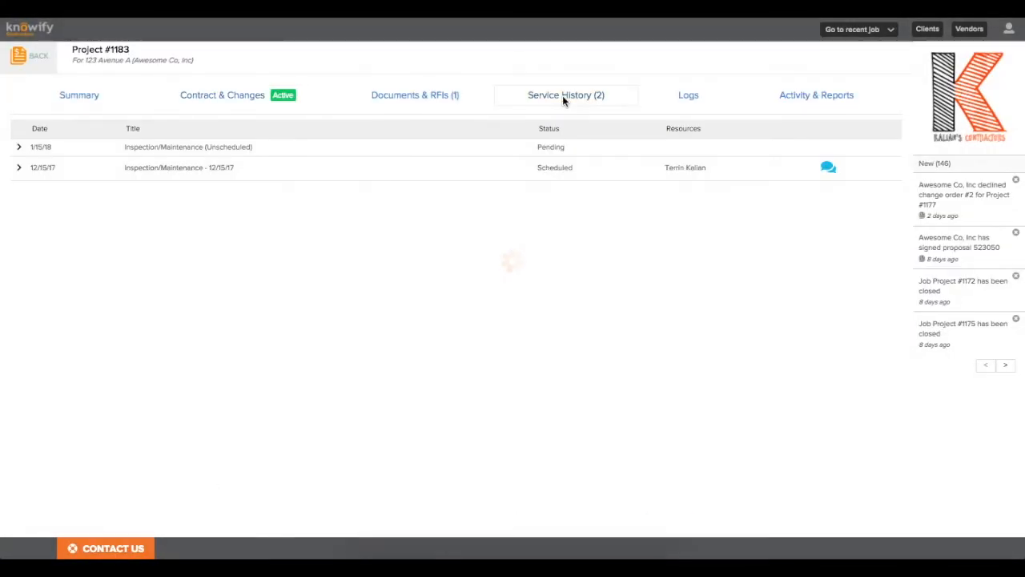